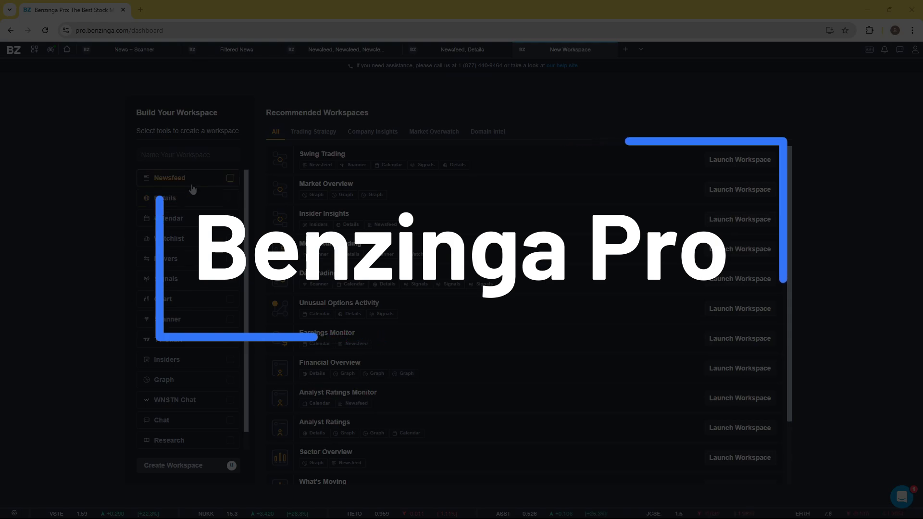
Create a new workspace with a Newsfeed selected.
left_click(200, 185)
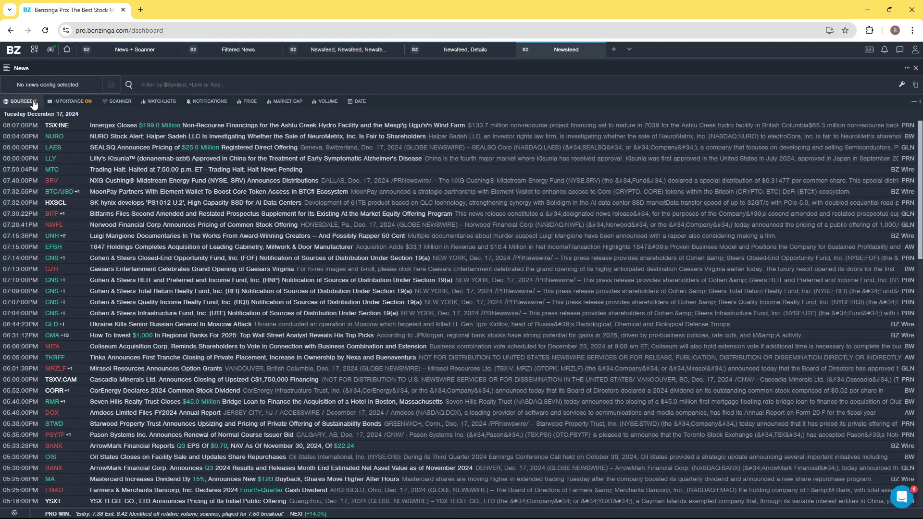
Enable Partner Links and SEC as additional newsfeed sources.
left_click(29, 102)
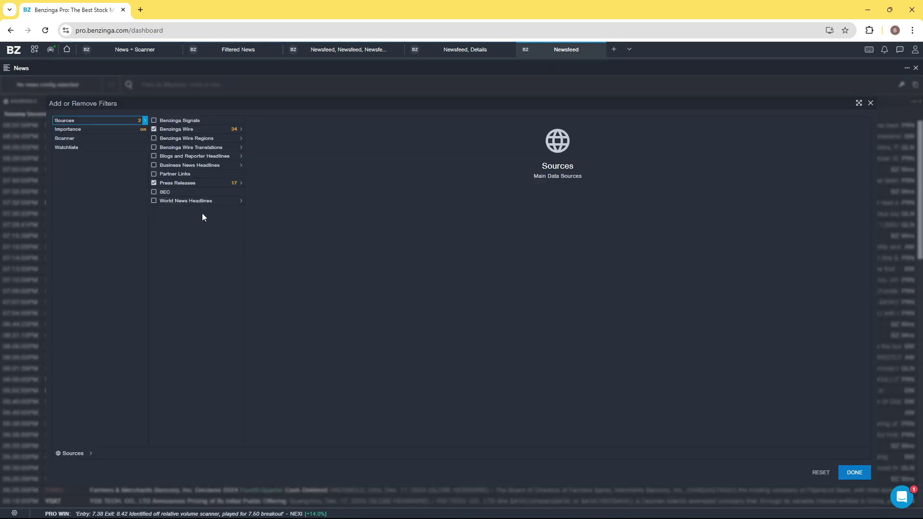
left_click(155, 174)
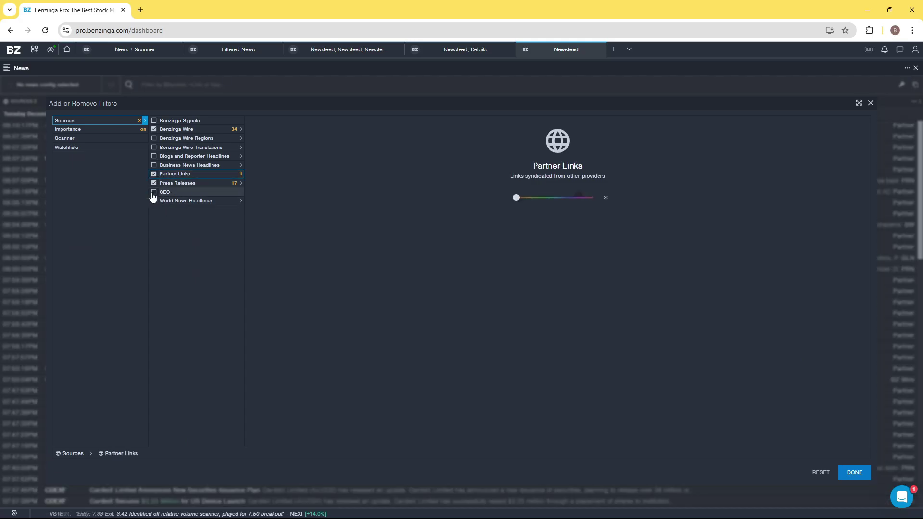
left_click(155, 192)
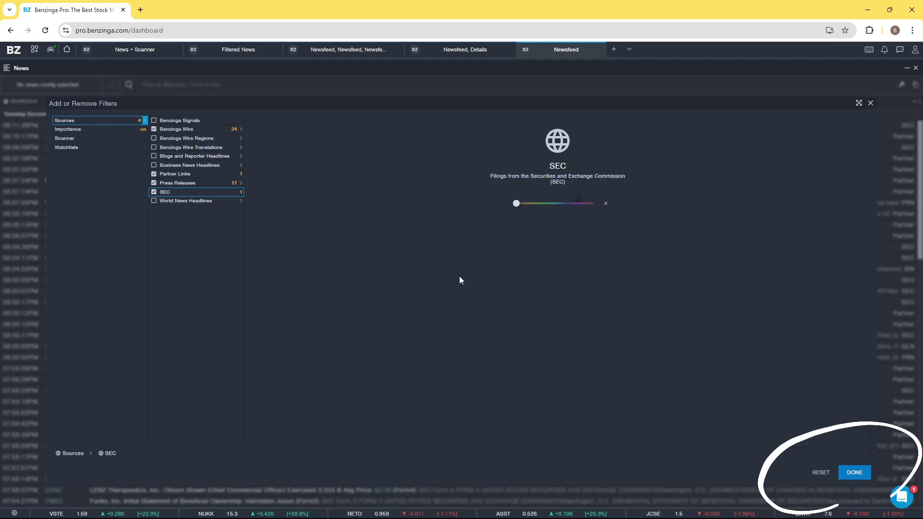
left_click(855, 473)
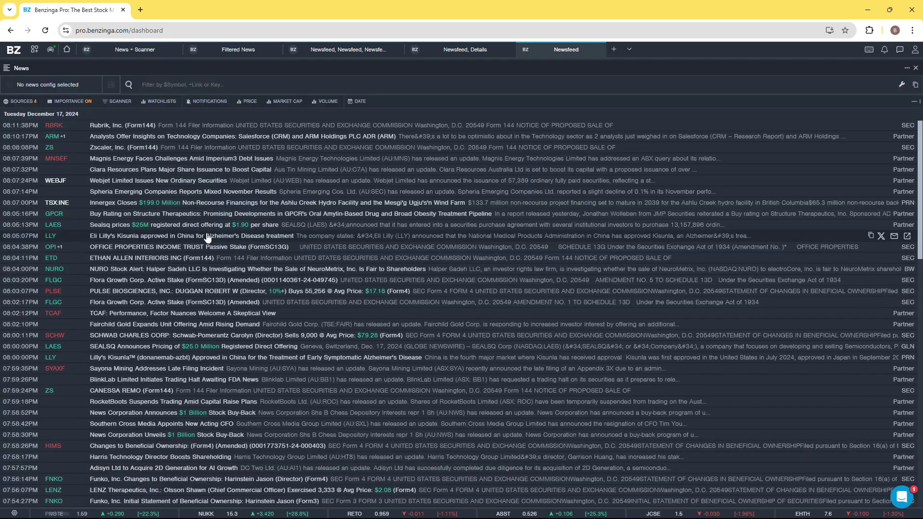
Add a Vol (5m) scanner filter with a custom minimum of 20K.
left_click(112, 103)
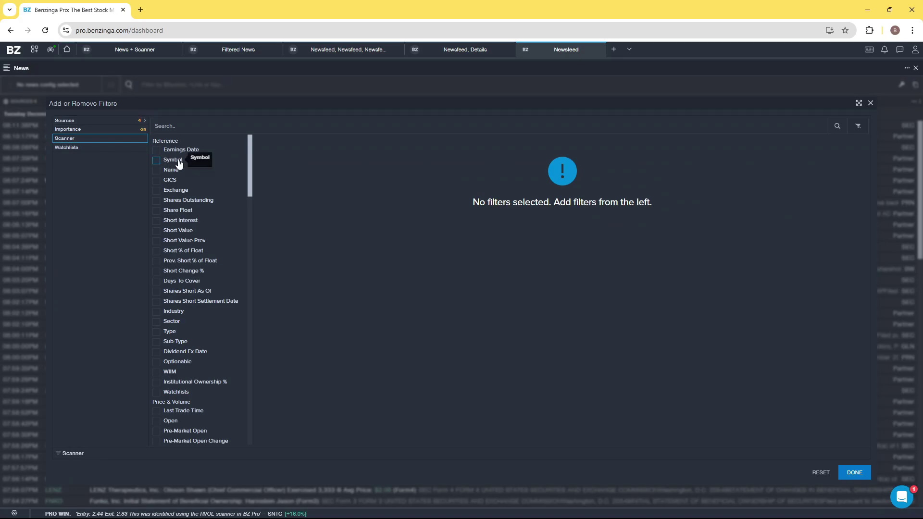
left_click(194, 126)
type("vol")
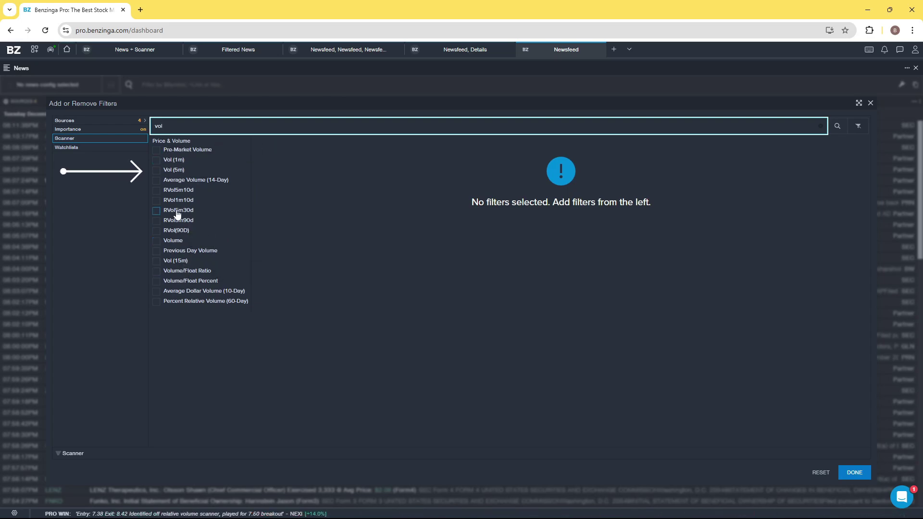
left_click(156, 171)
left_click(837, 147)
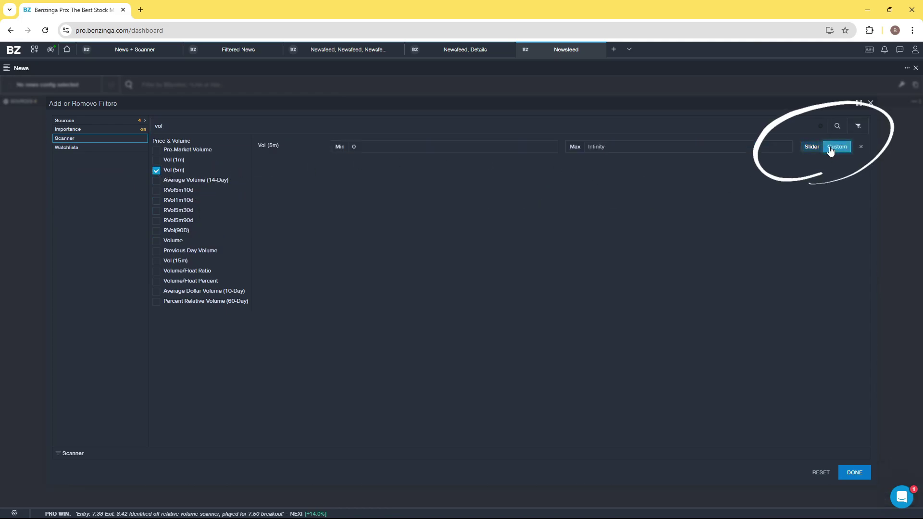
left_click(372, 147)
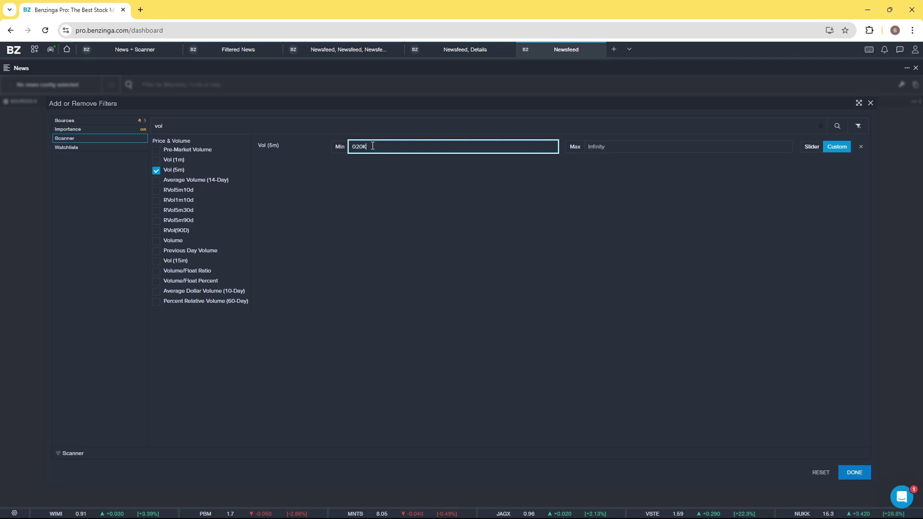
key("BackSpace")
key("BackSpace")
key("BackSpace")
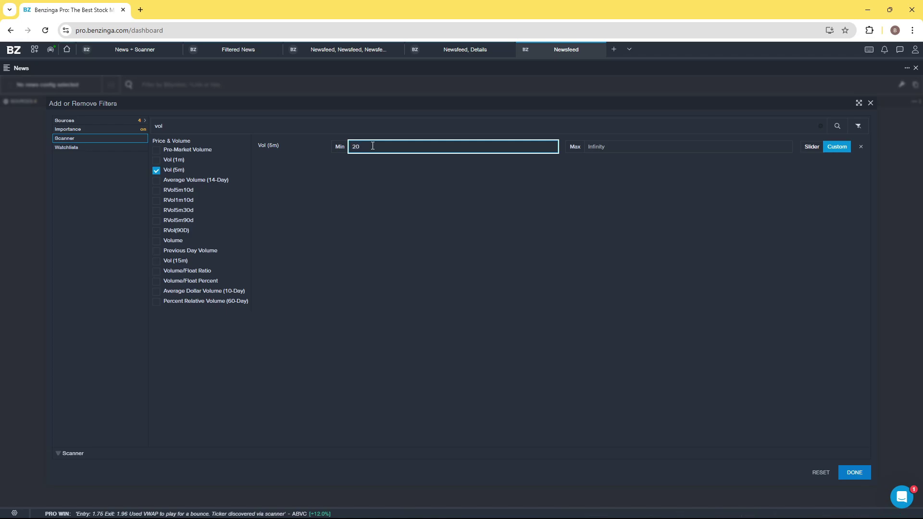
left_click(399, 194)
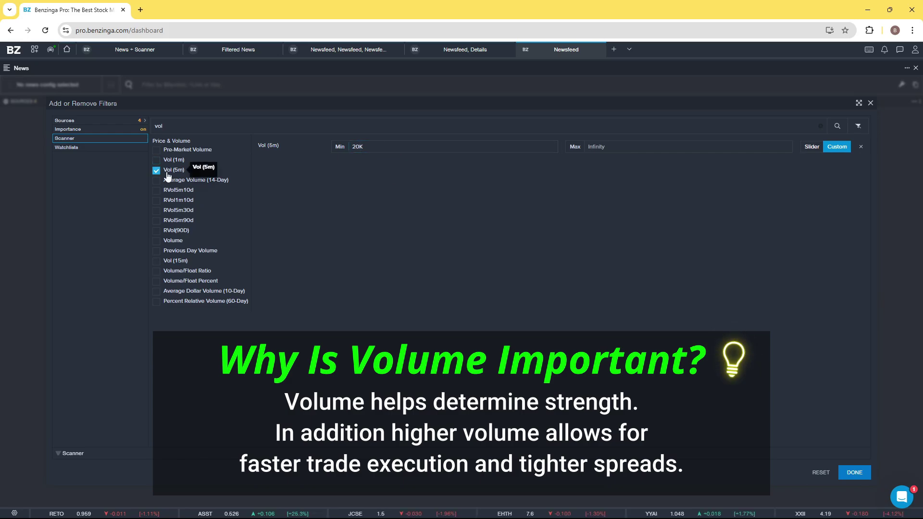
left_click(161, 126)
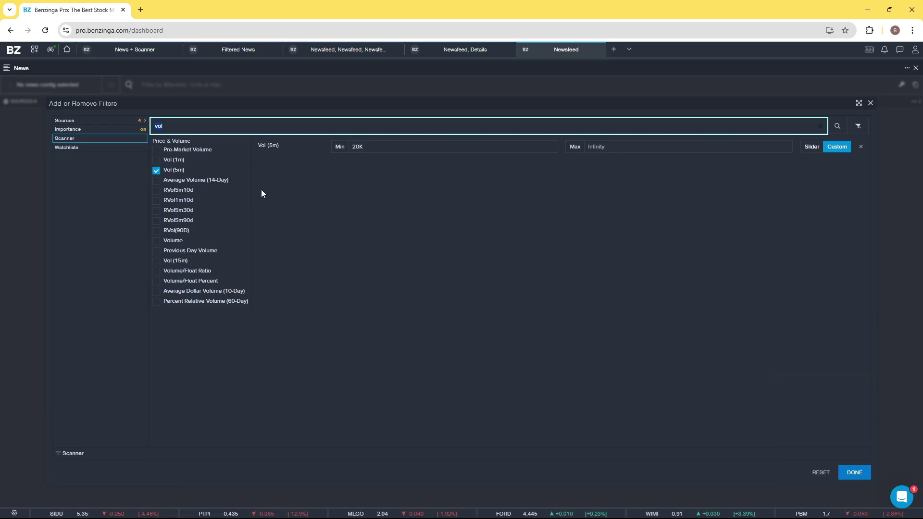
Add a Share Float scanner filter with a custom 50M maximum.
type("float")
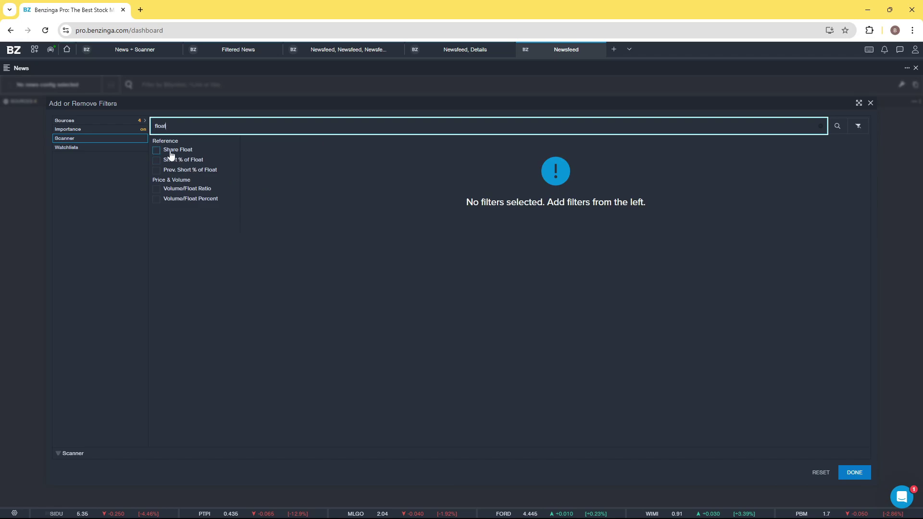
left_click(172, 151)
left_click(837, 146)
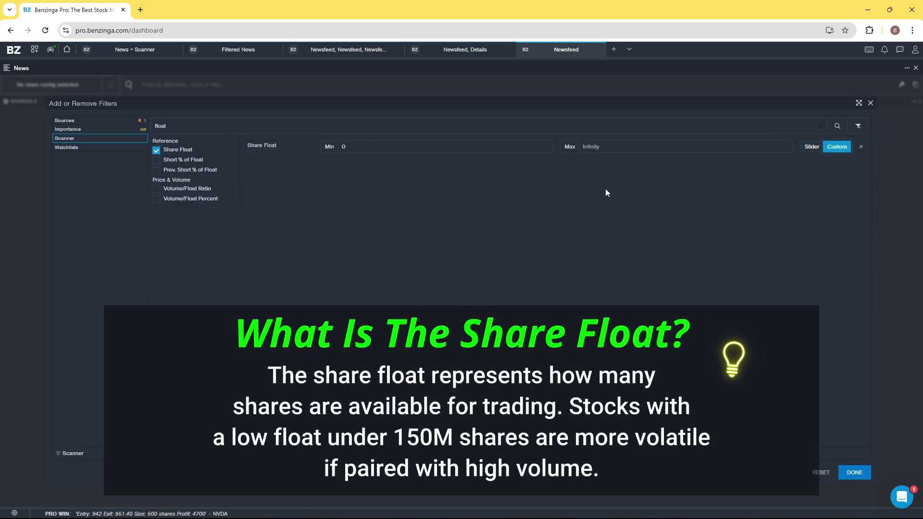
left_click(618, 149)
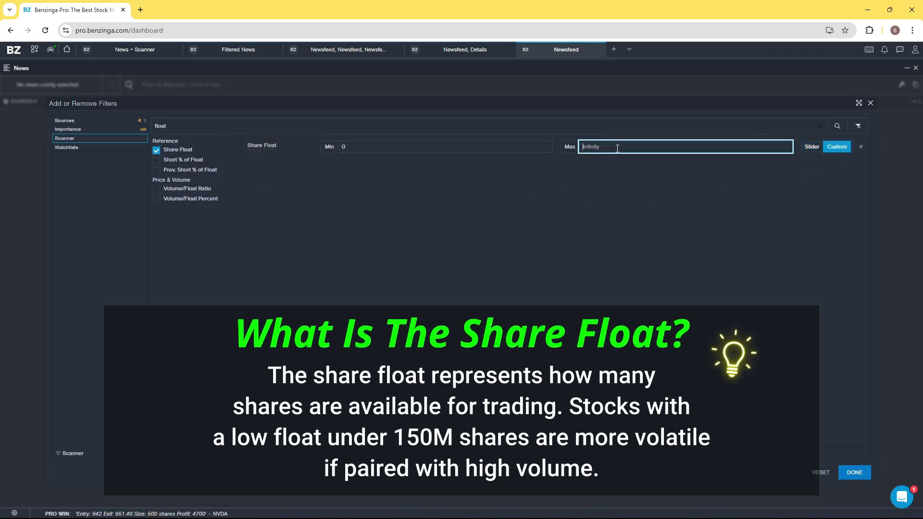
type("50M")
left_click(561, 201)
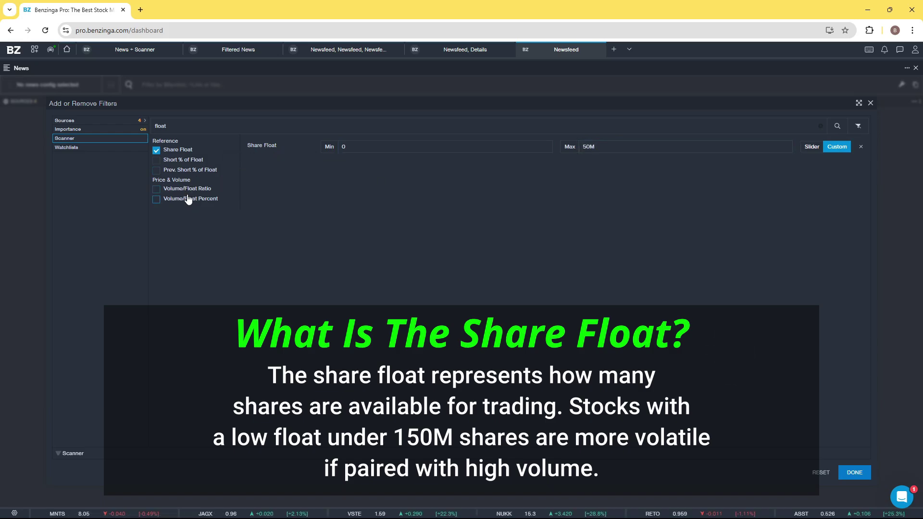
double_click(160, 126)
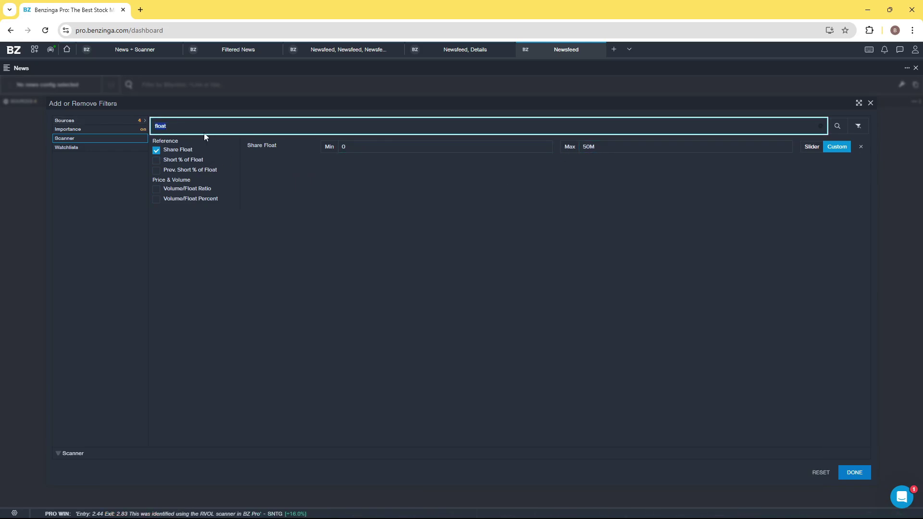
Add a Price scanner filter with custom range 0.70 to 25, then recheck both values.
double_click(185, 127)
type("price")
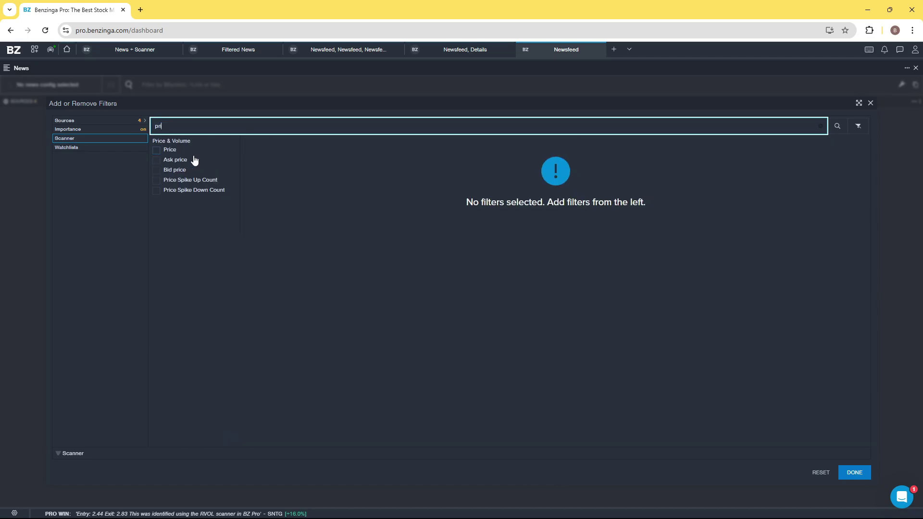
left_click(156, 151)
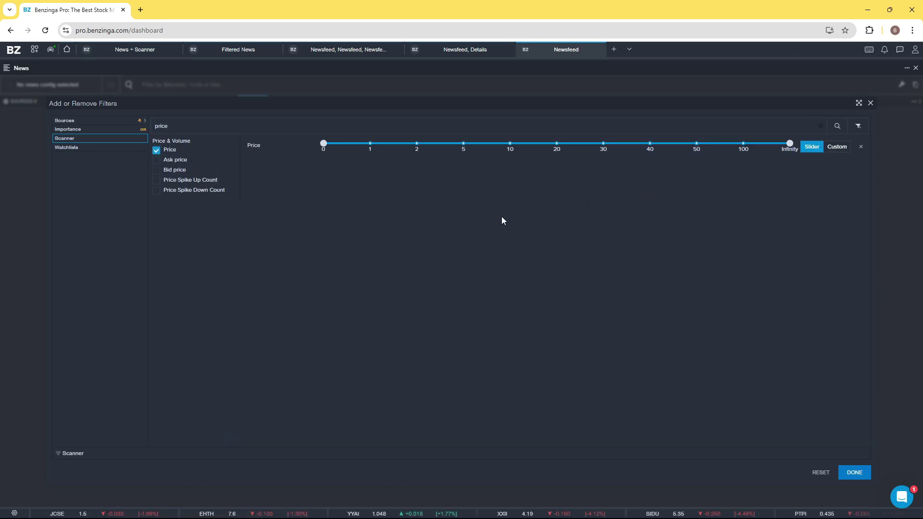
left_click(836, 148)
left_click(398, 147)
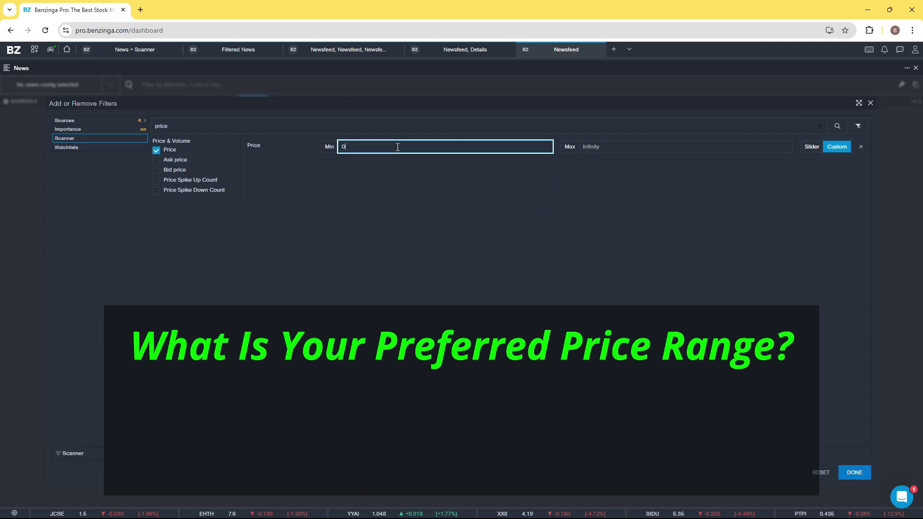
type(".")
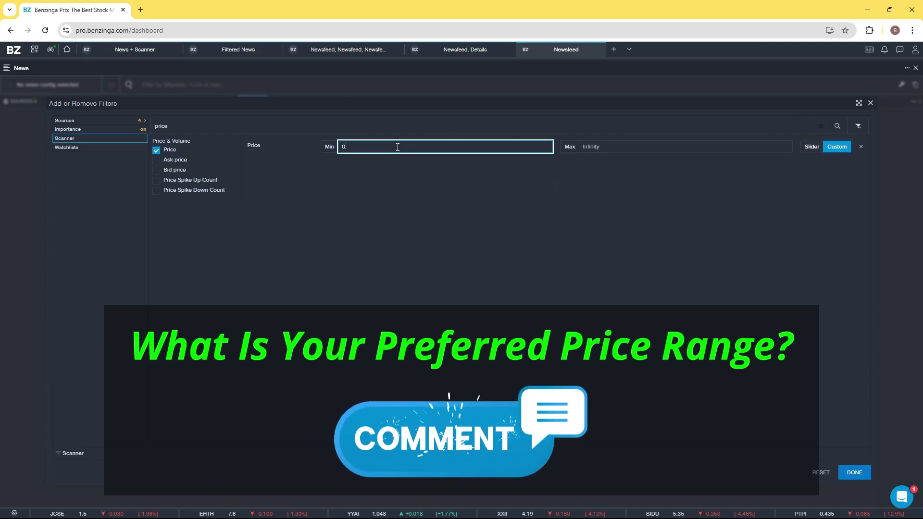
type("70")
left_click(630, 147)
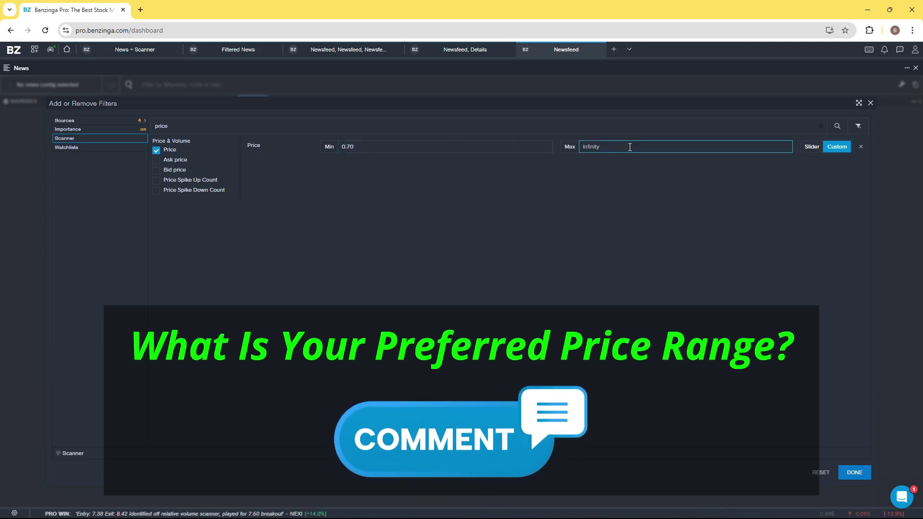
type("25")
left_click(567, 189)
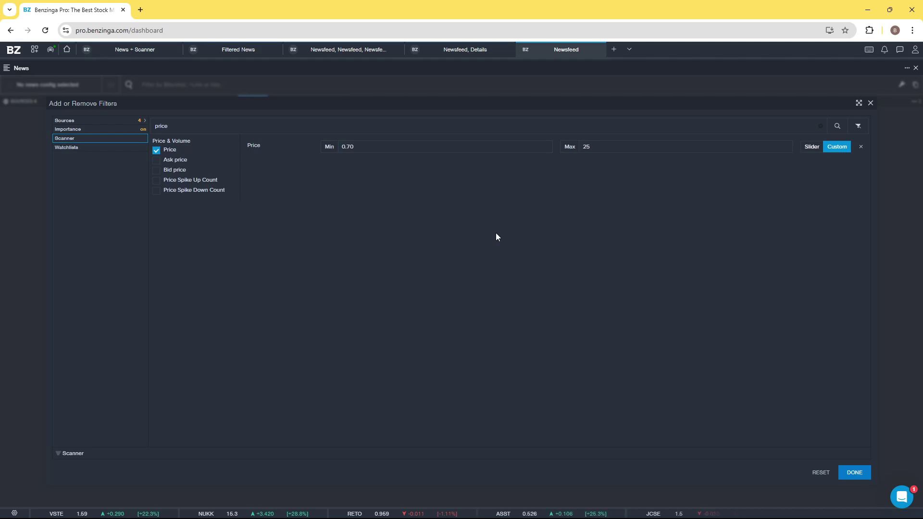
left_click(374, 152)
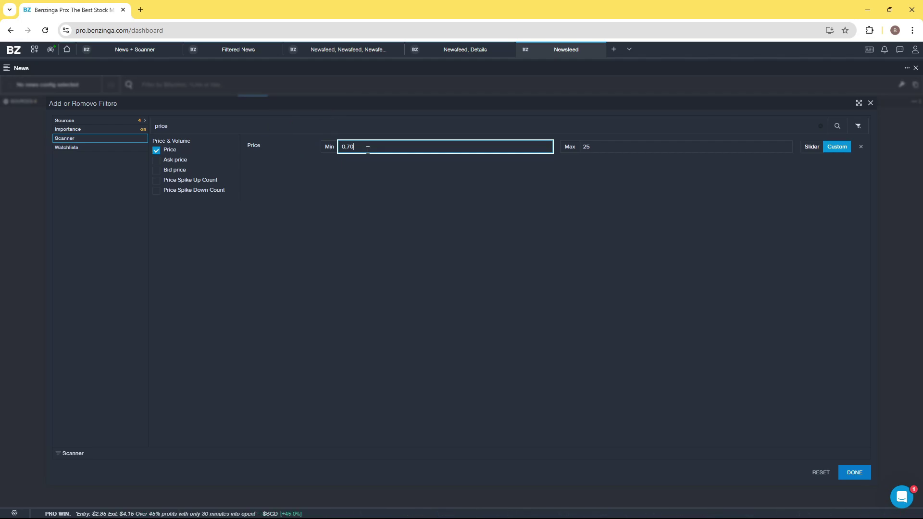
left_click(600, 149)
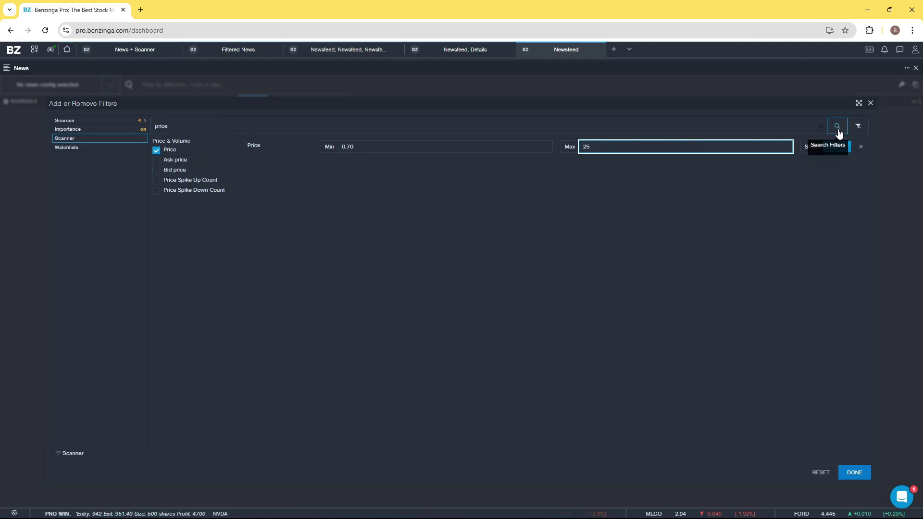
Apply the scanner filters, then remove the Vol (5m) filter and reapply.
left_click(857, 474)
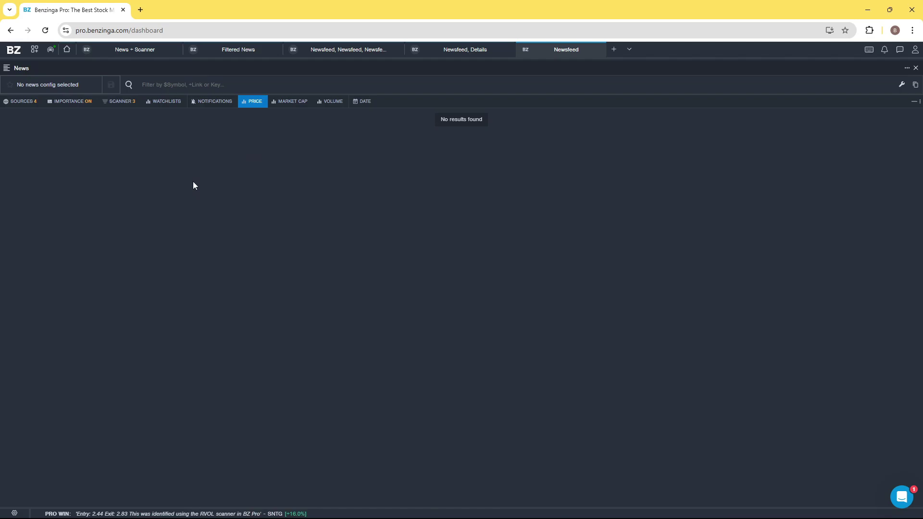
left_click(120, 102)
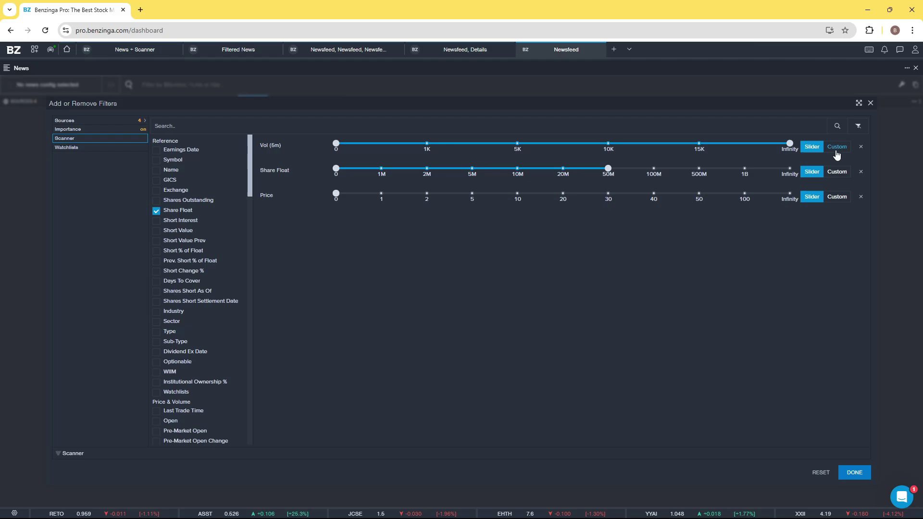
left_click(861, 147)
left_click(856, 472)
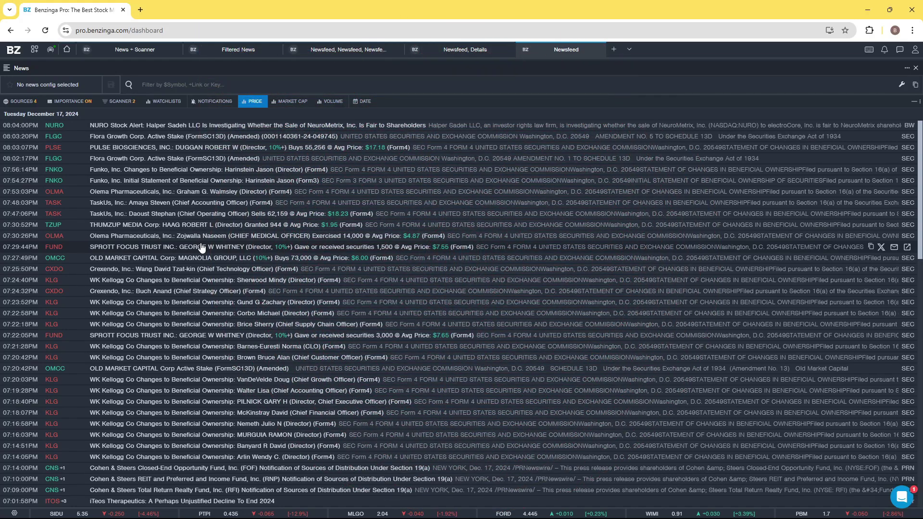
Re-add the Vol (5m) scanner filter with a custom minimum of 20000.
left_click(119, 101)
left_click(179, 130)
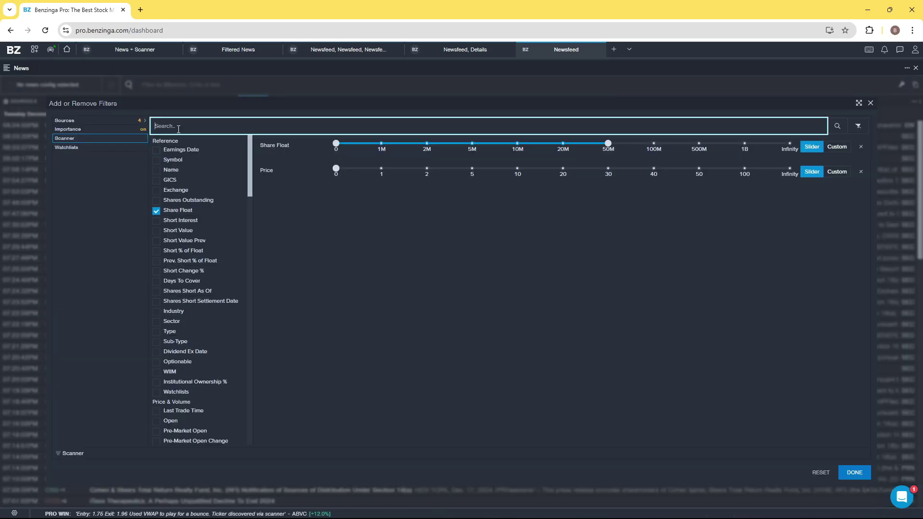
type("vol")
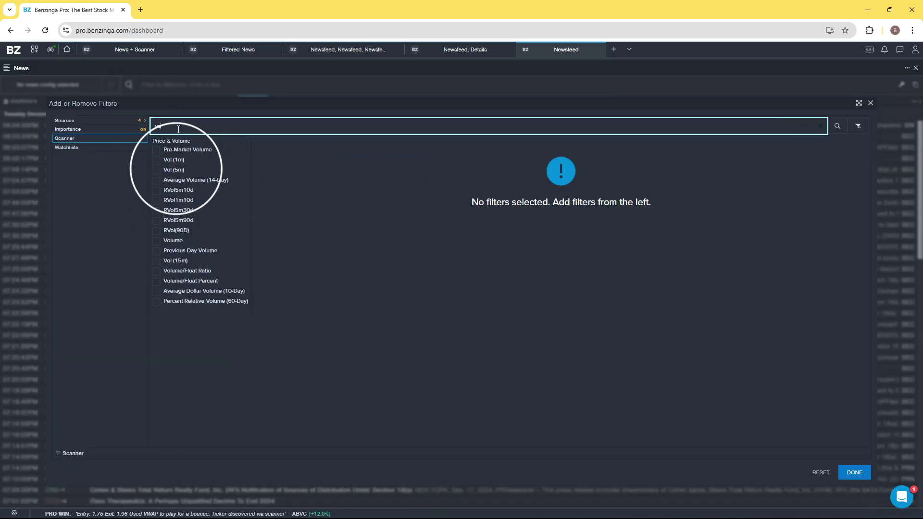
left_click(173, 172)
left_click(837, 146)
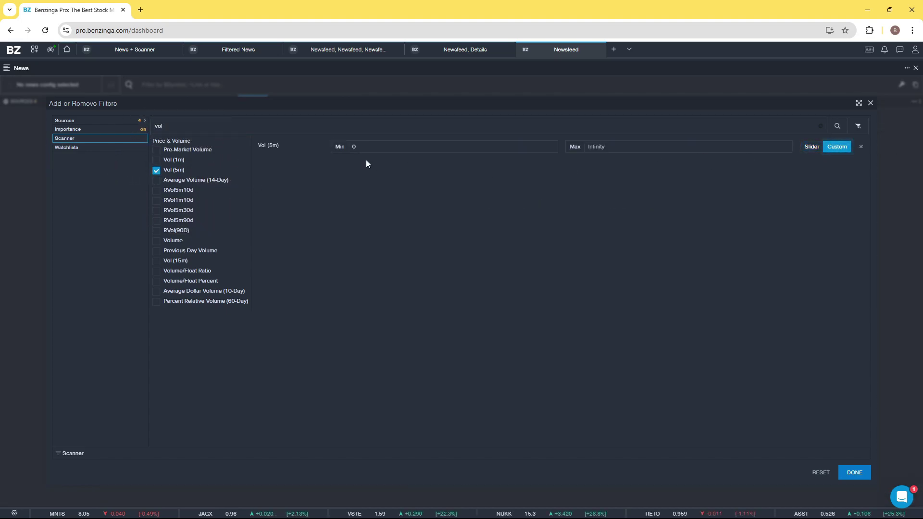
left_click(366, 145)
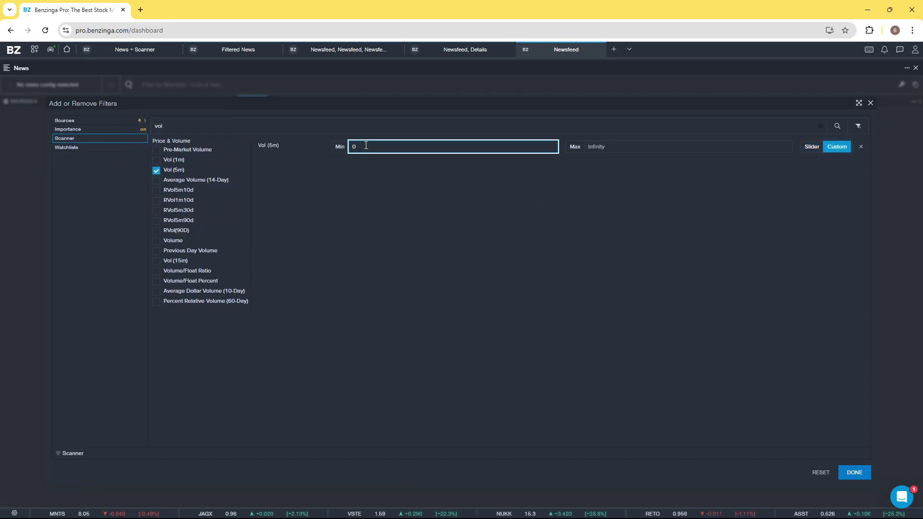
type("20000")
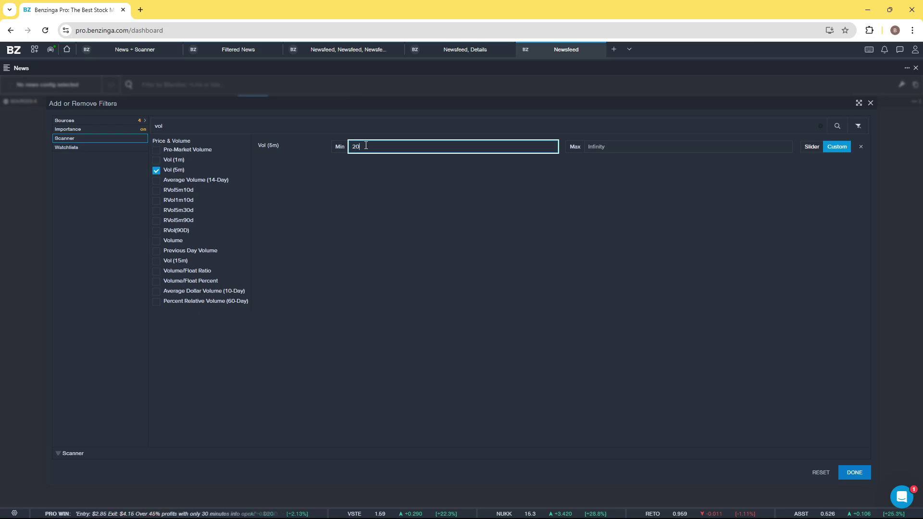
left_click(476, 228)
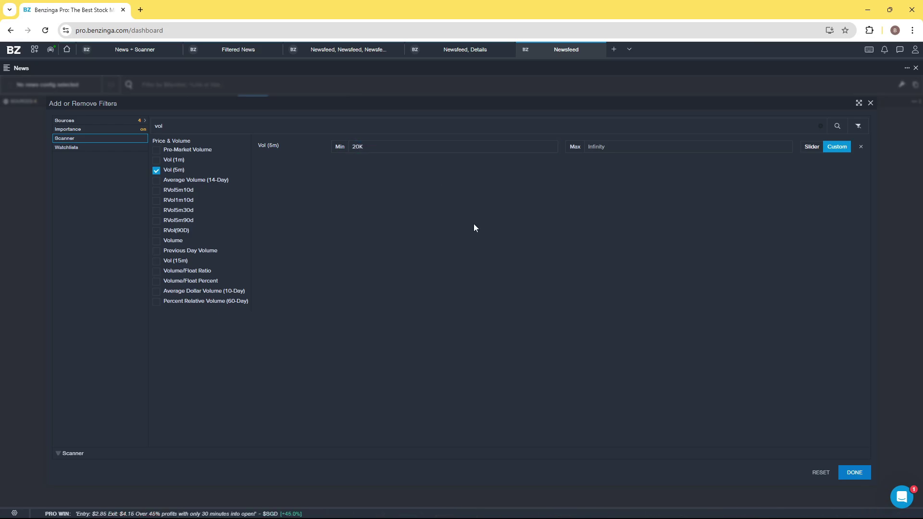
double_click(158, 126)
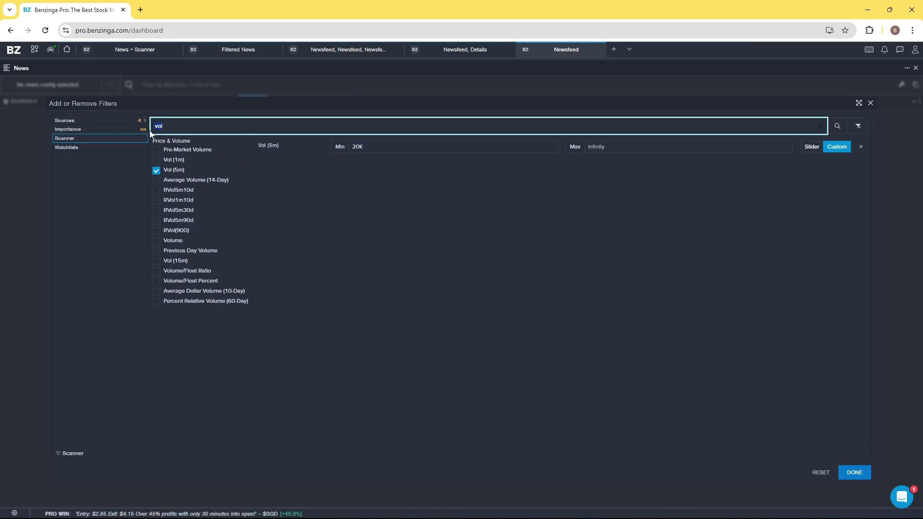
Add a Chg% (Prev-Close) filter with minimum 2 and apply the filters.
type("ch")
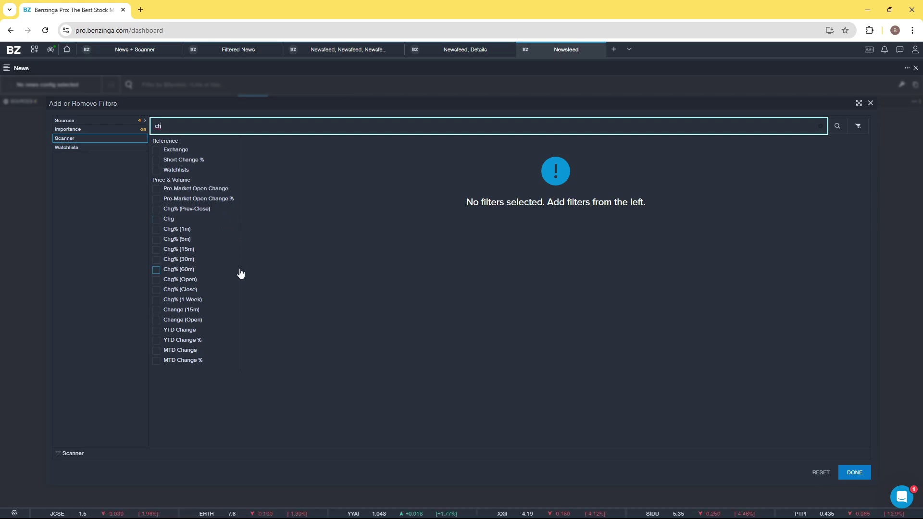
left_click(156, 210)
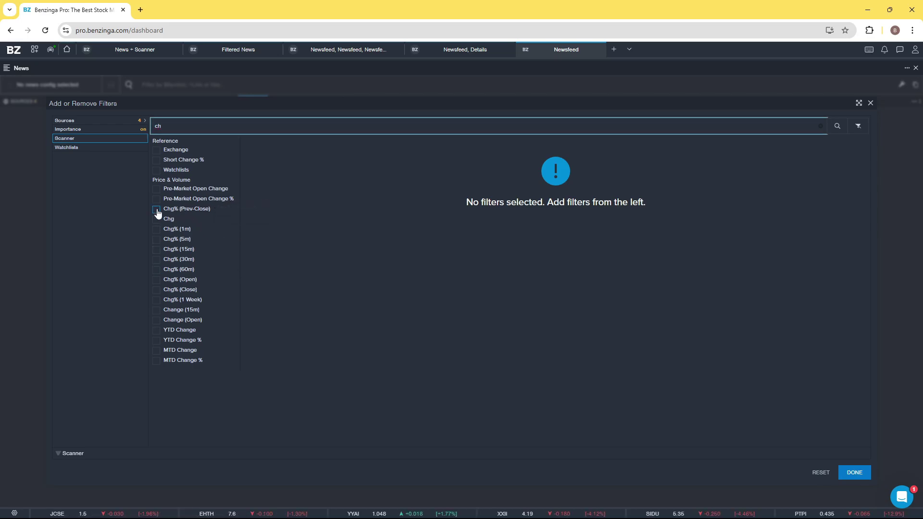
left_click(830, 149)
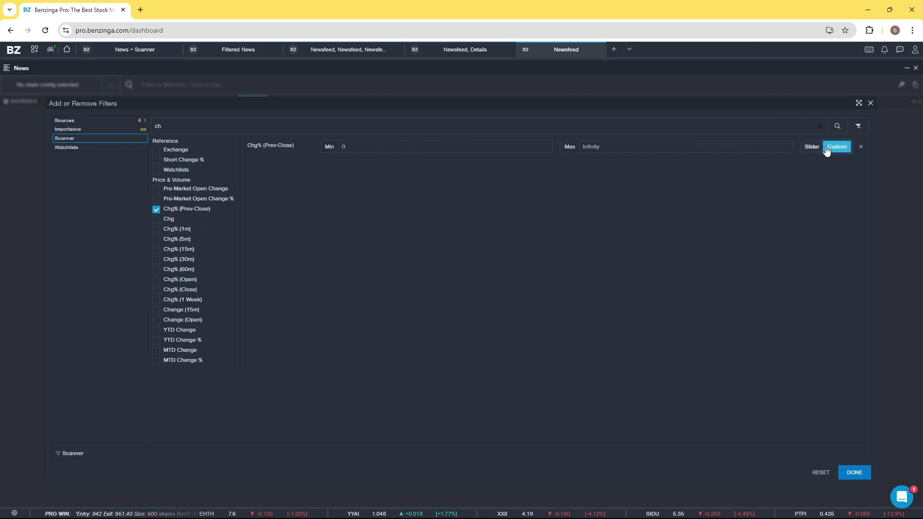
left_click(423, 147)
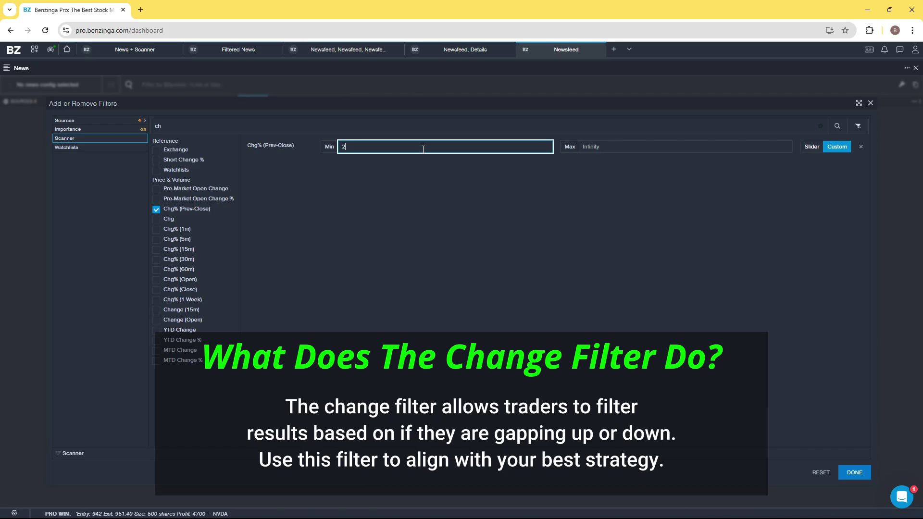
left_click(540, 242)
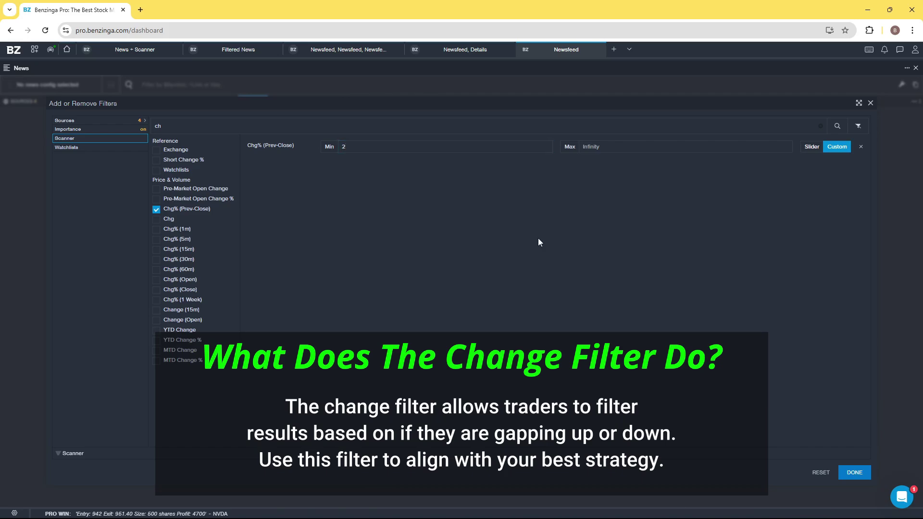
left_click(855, 473)
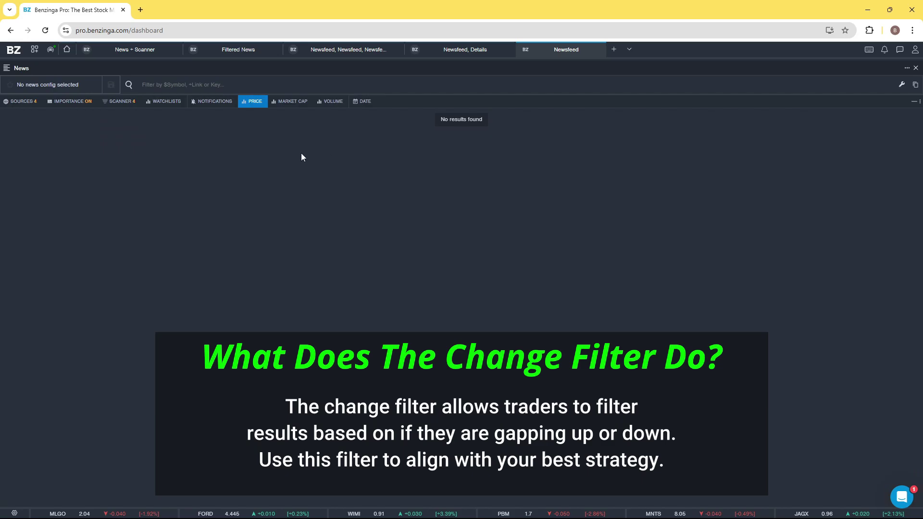
Delete the Vol (5m) row from the scanner filters and apply the change.
left_click(121, 101)
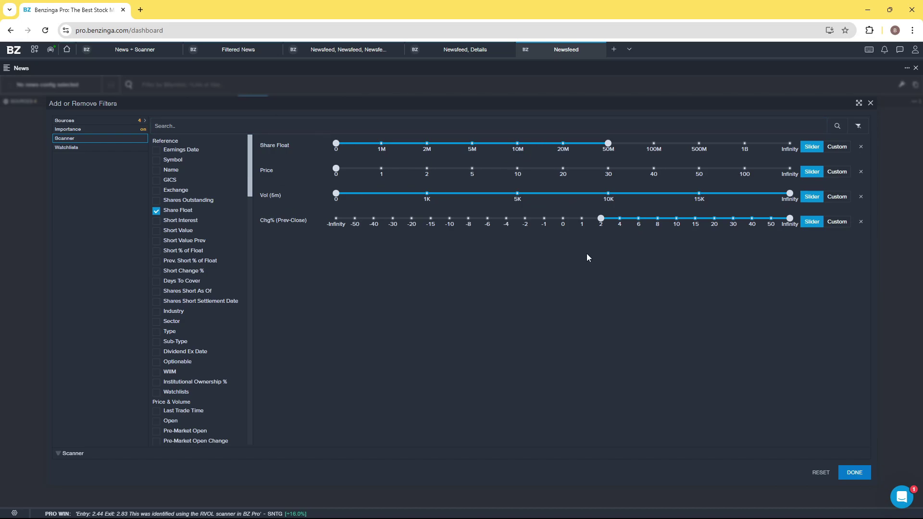
left_click(862, 199)
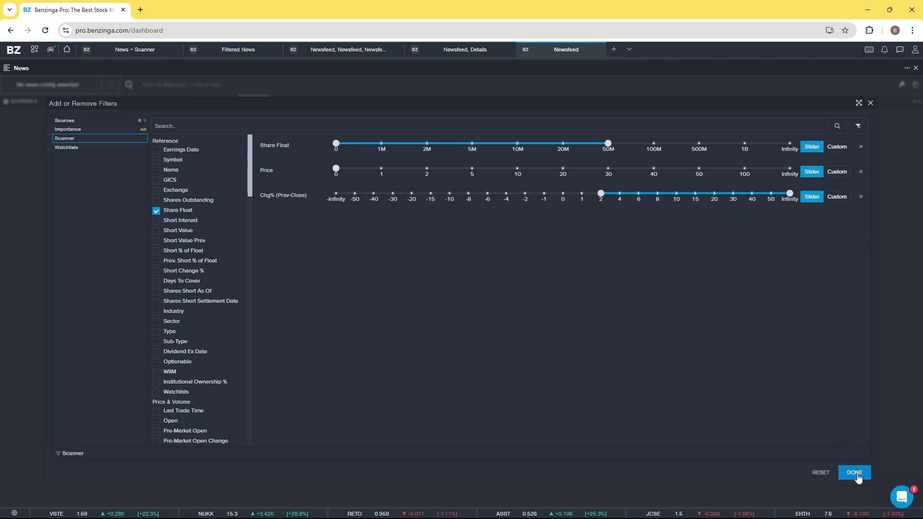
left_click(846, 472)
mouse_move(66, 141)
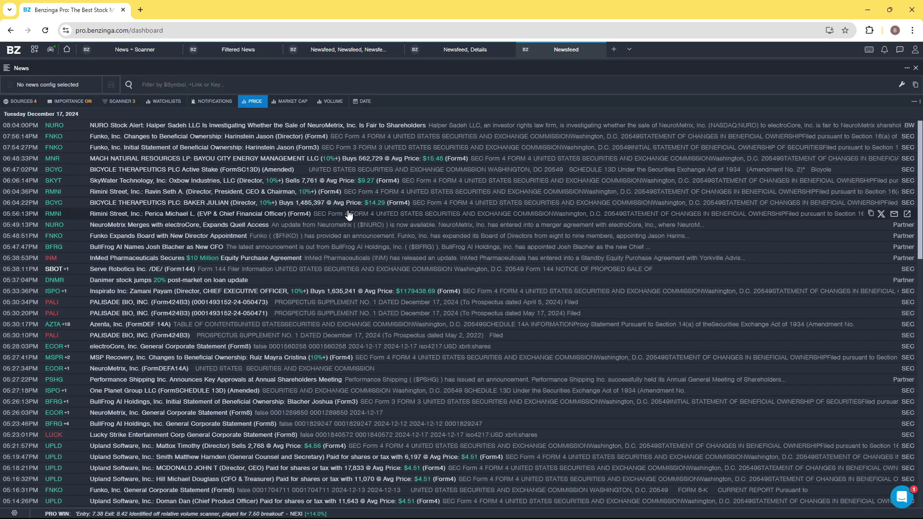
Re-add Vol (5m) with a 20K custom minimum and apply the filters.
left_click(119, 101)
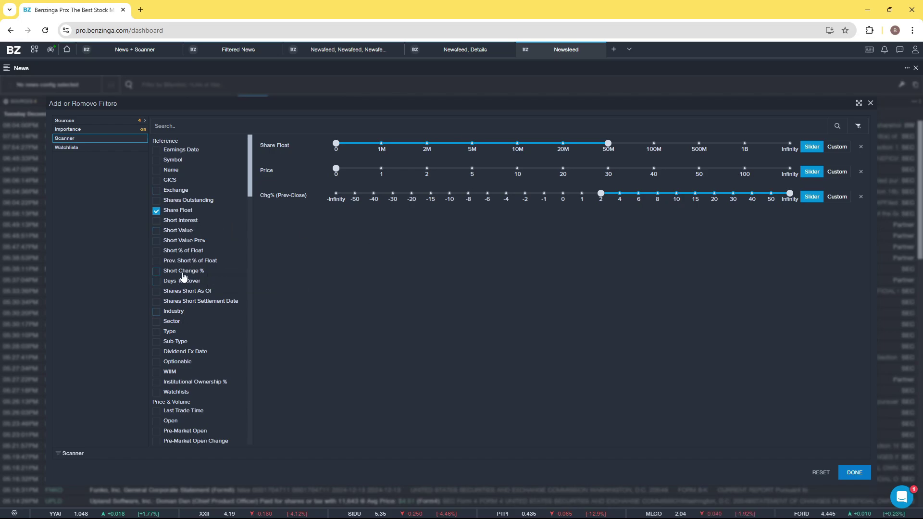
scroll(183, 276, "down", 4)
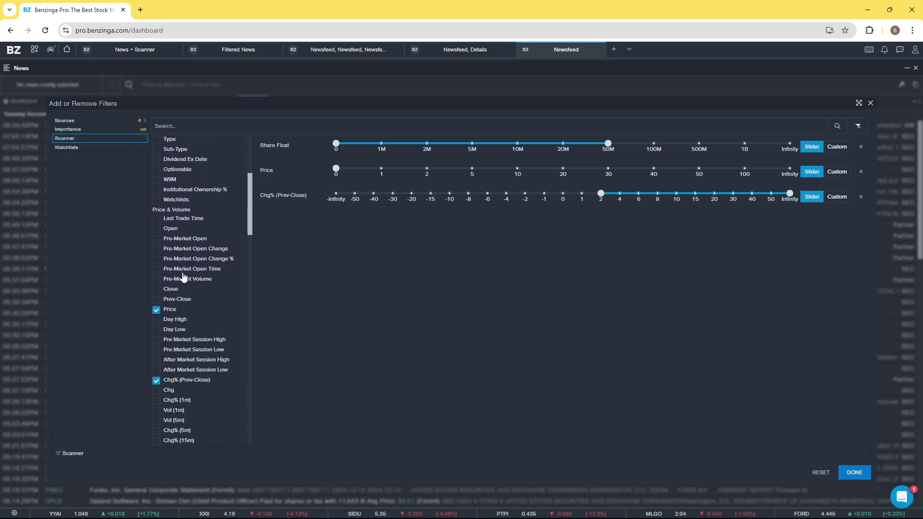
scroll(183, 276, "down", 2)
left_click(157, 325)
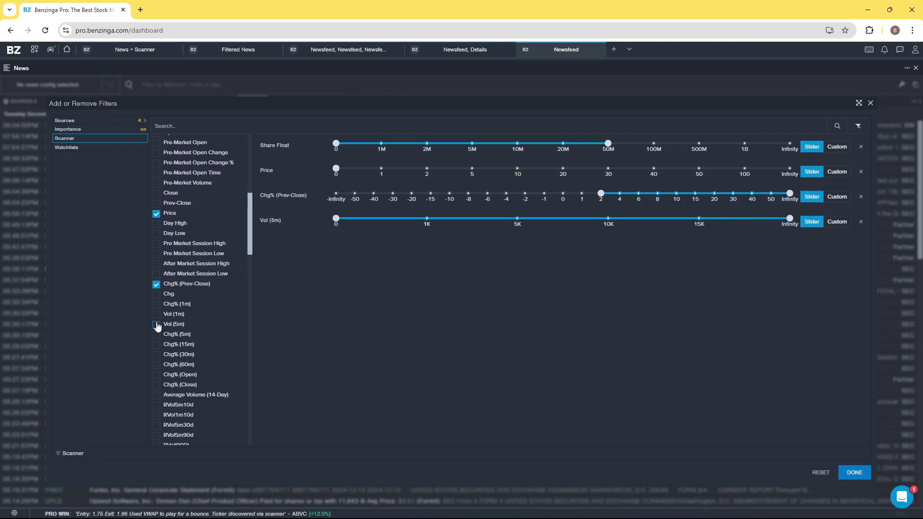
left_click(838, 222)
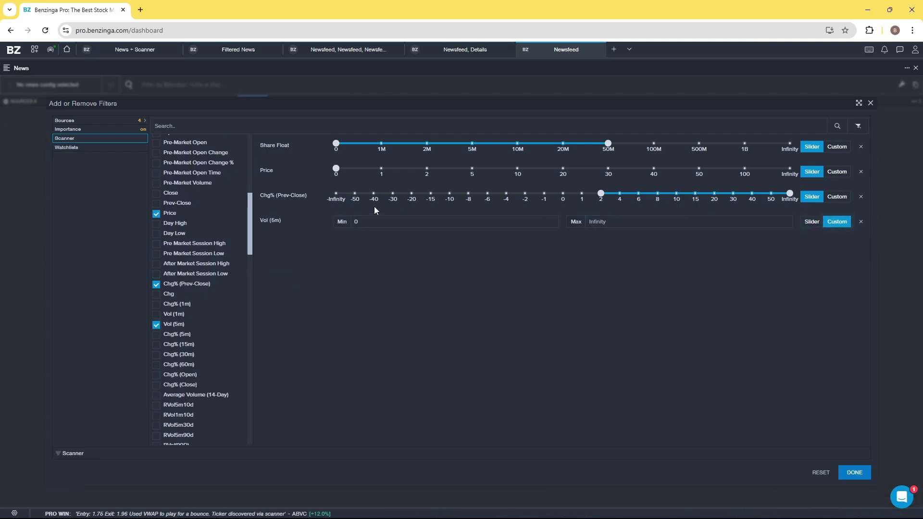
left_click(369, 224)
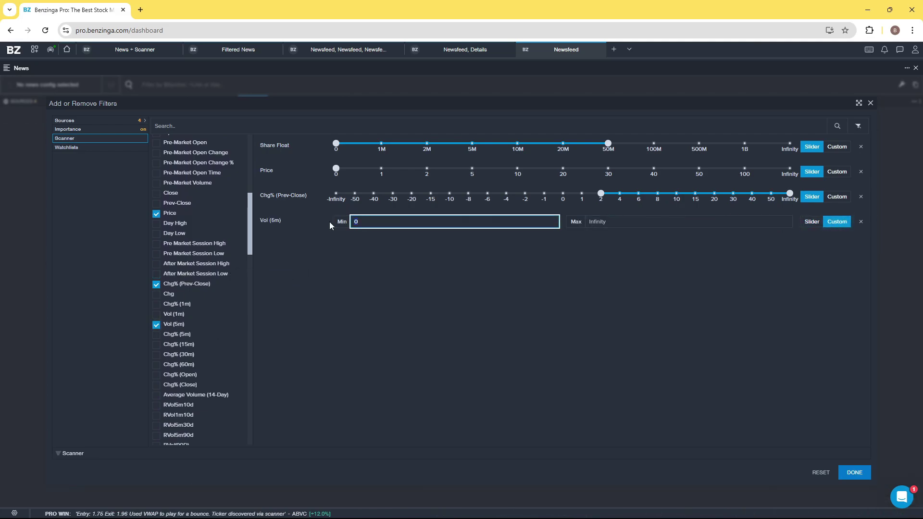
type("20K")
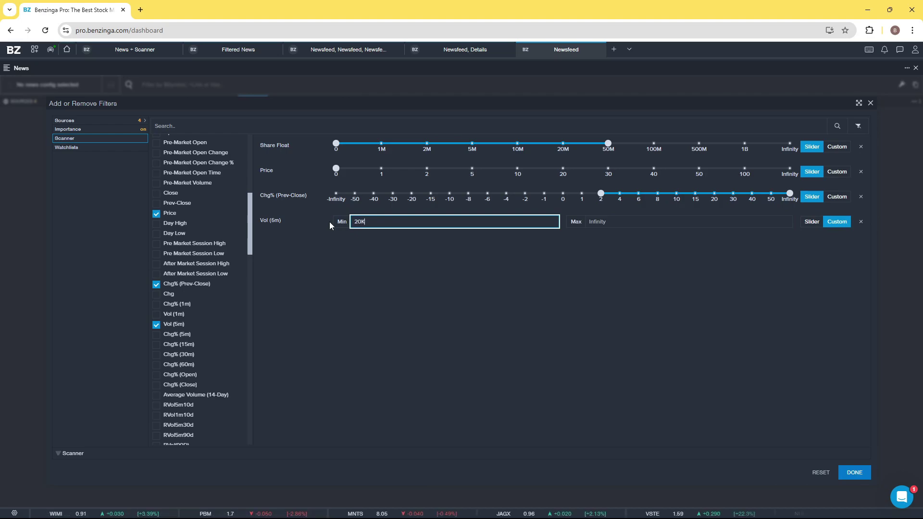
left_click(375, 265)
left_click(855, 473)
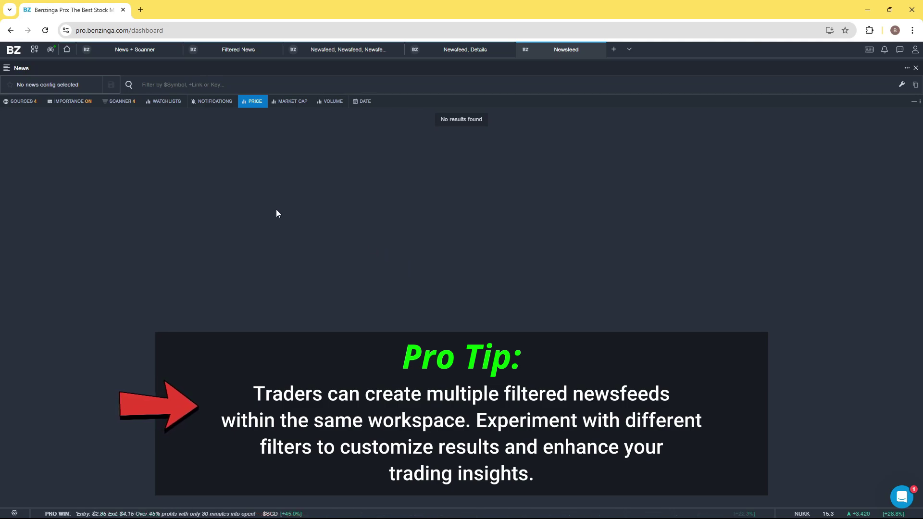
Review the newsfeed's source filters, then its Importance level and the Share Float, Price, Chg% and Vol (5m) scanner filters.
left_click(23, 101)
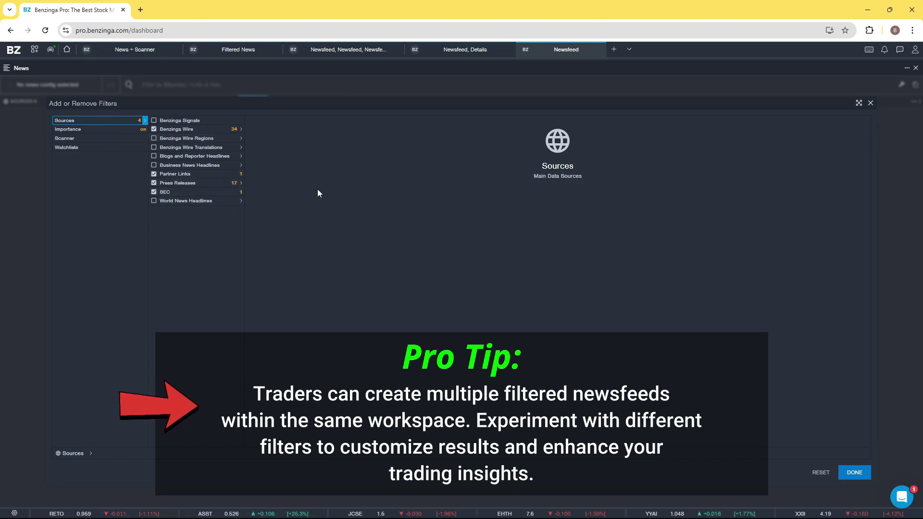
left_click(76, 129)
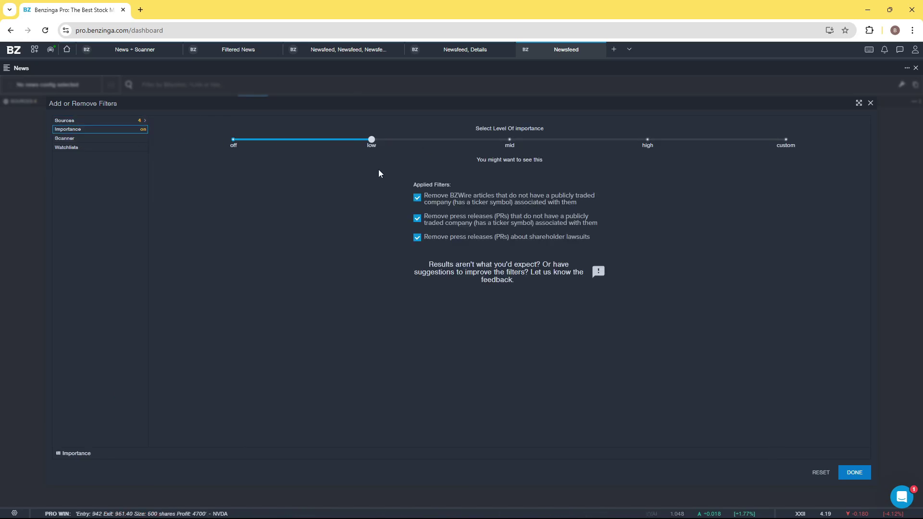
left_click(77, 139)
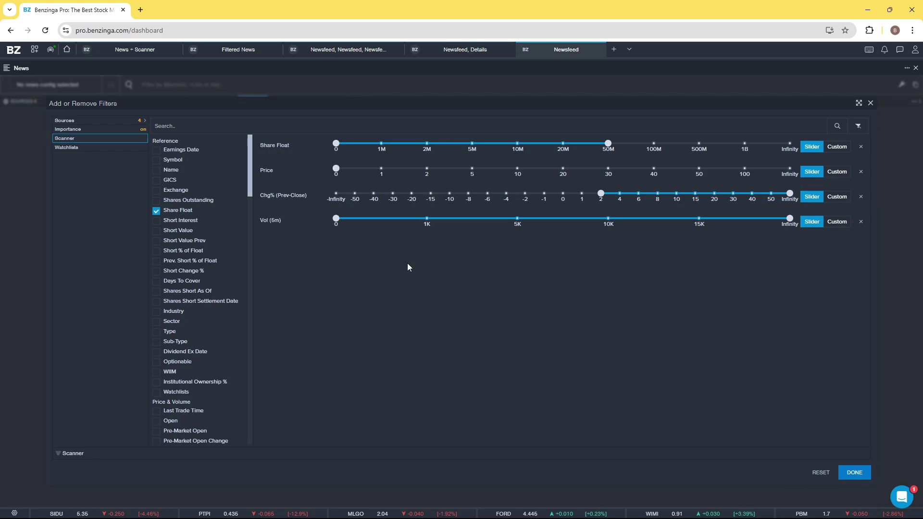
Close the Add or Remove Filters dialog with DONE, returning to the empty filtered newsfeed.
left_click(852, 473)
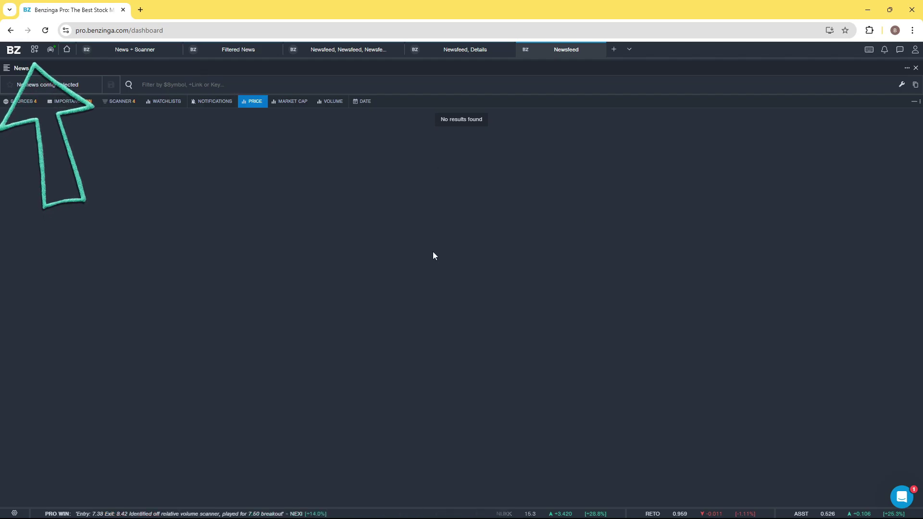
Add a Details panel from the tools grid, showing Apple Inc. (AAPL) quotes, chart and headlines.
left_click(20, 68)
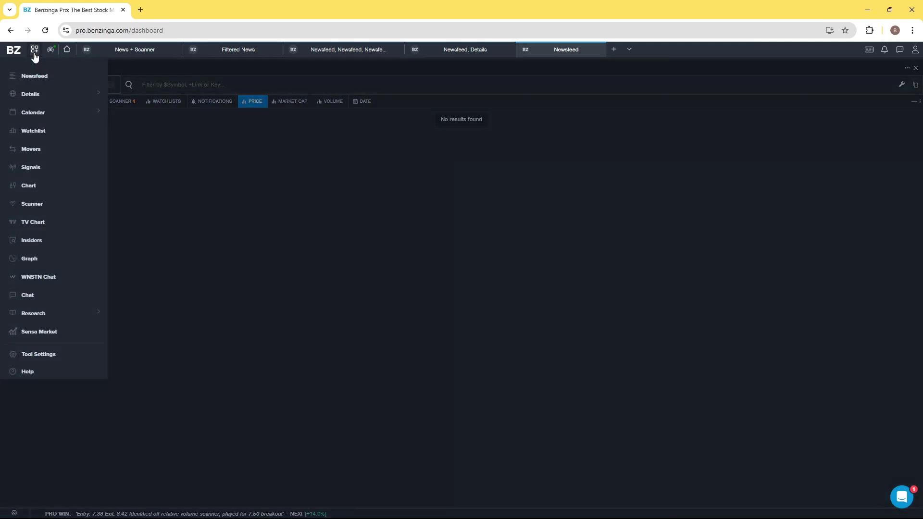
mouse_move(41, 100)
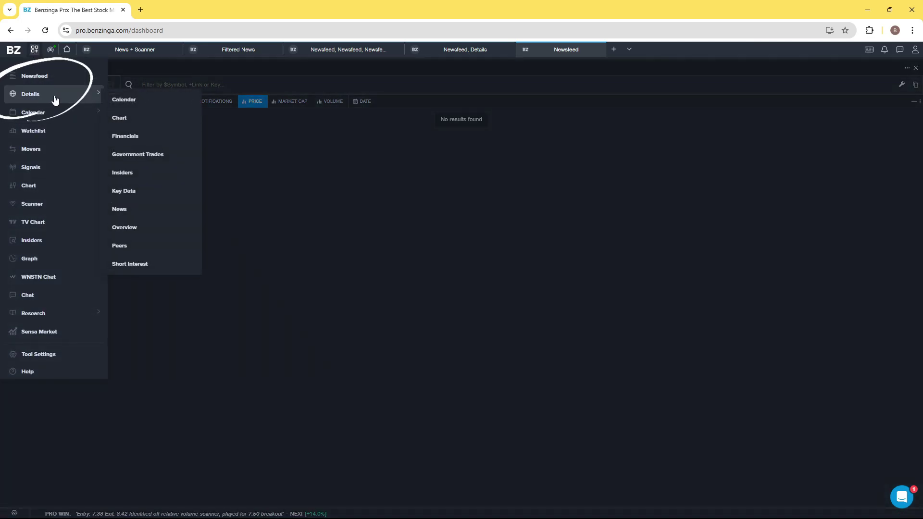
left_click(60, 99)
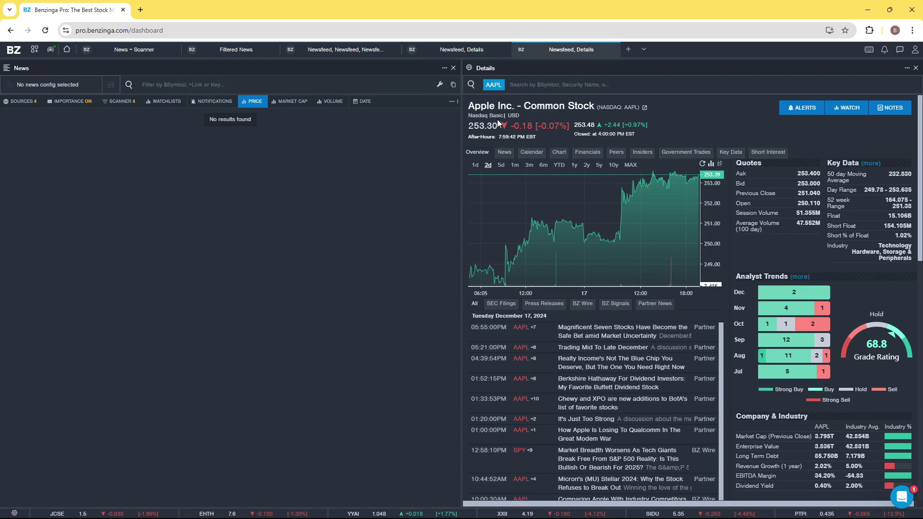
Switch the Details panel to its News tab to list Apple's December 16–17, 2024 headlines.
left_click(505, 154)
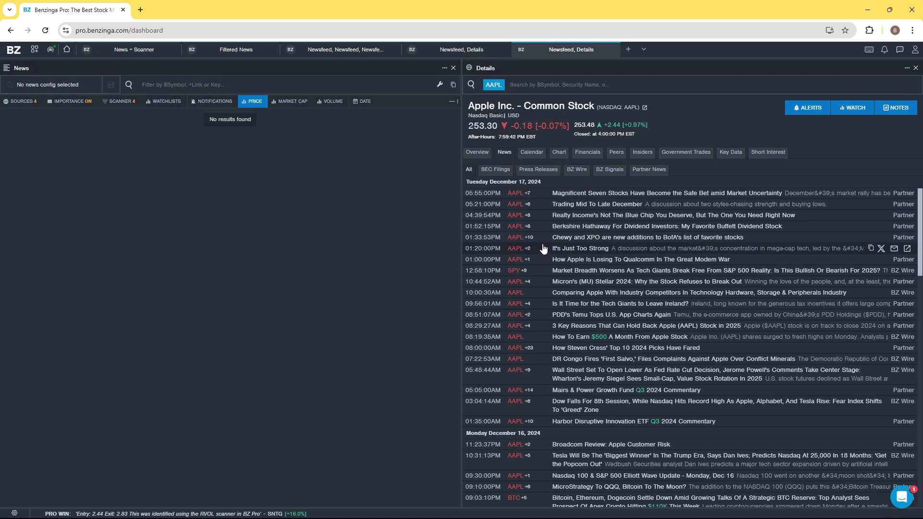
mouse_move(524, 293)
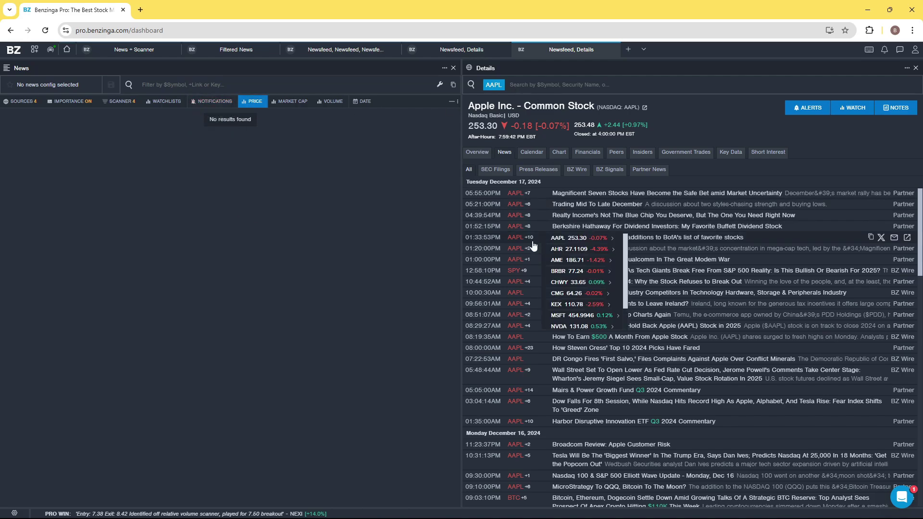
Search 'przo' in the Details panel to load ParaZero Technologies (PRZO) and its news.
left_click(539, 83)
type("przo")
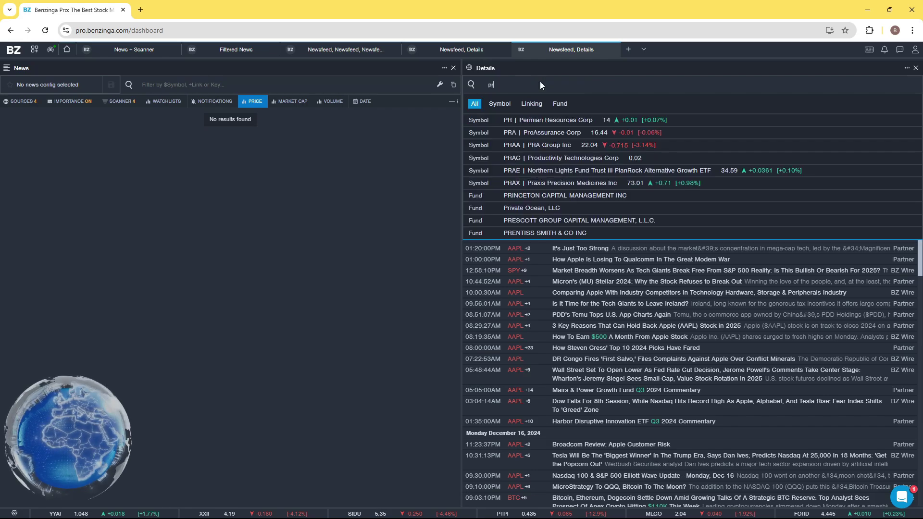
key("Return")
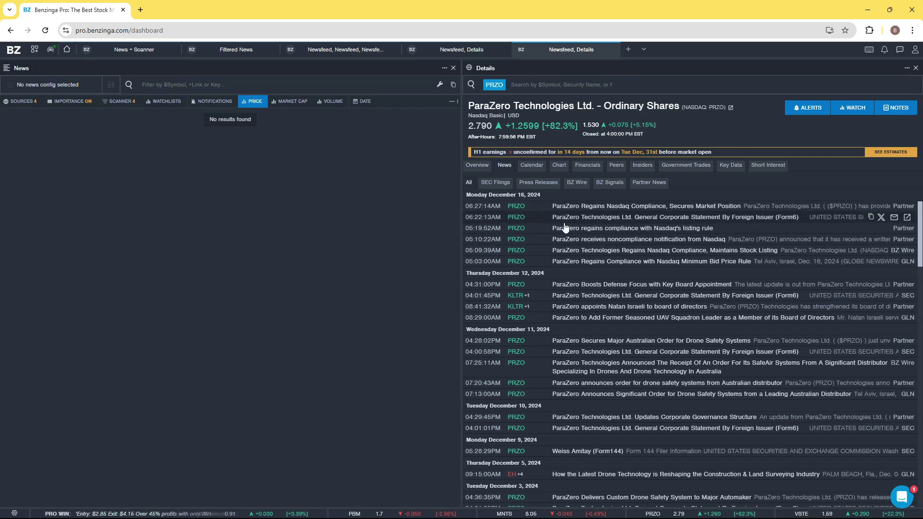
mouse_move(579, 206)
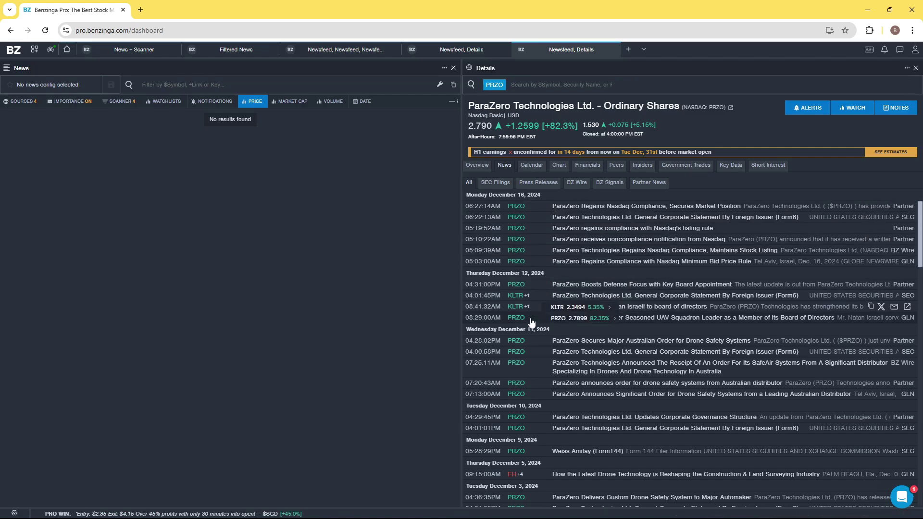